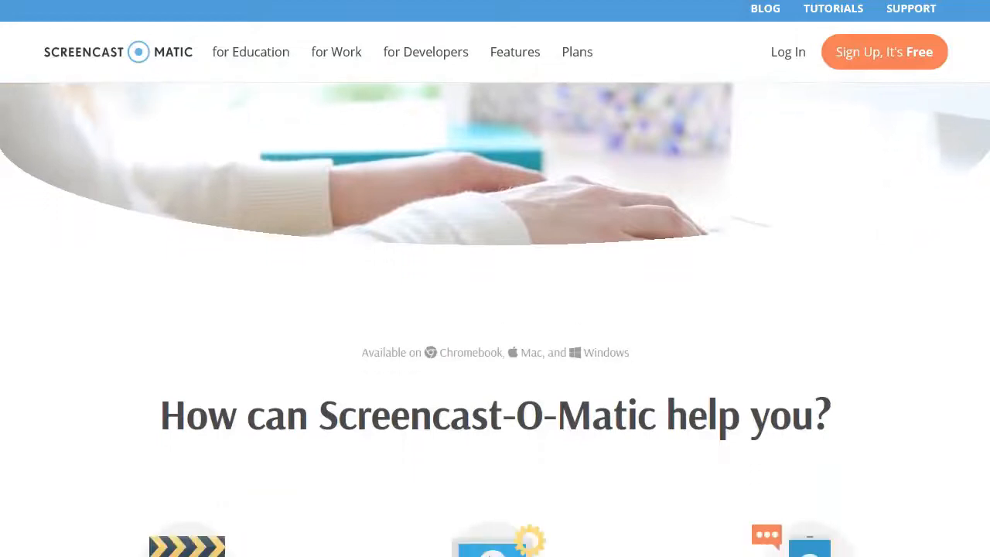
# Launch the free screen recorder from the Screencast-O-Matic website.
pyautogui.scroll(-1, 496, 320)
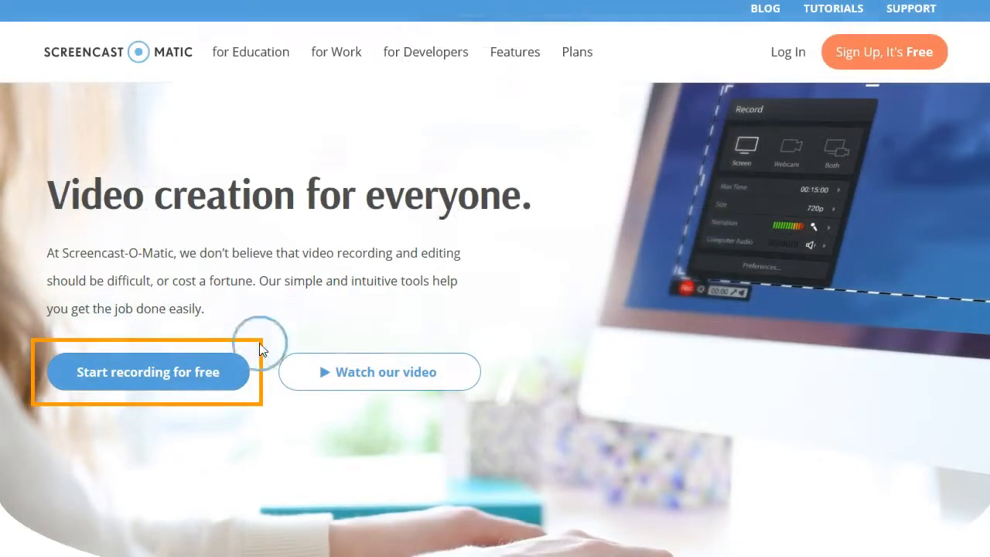
pyautogui.click(208, 378)
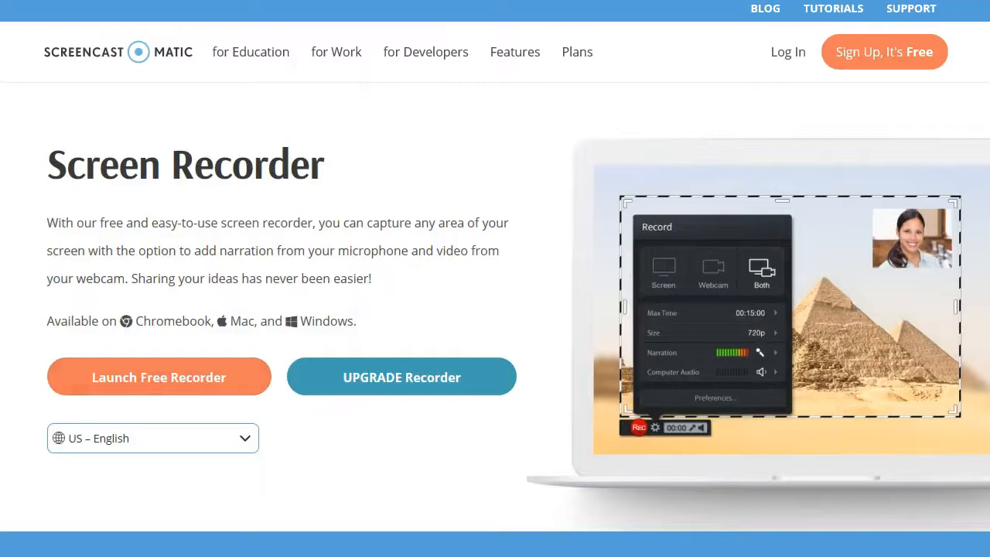
pyautogui.click(199, 380)
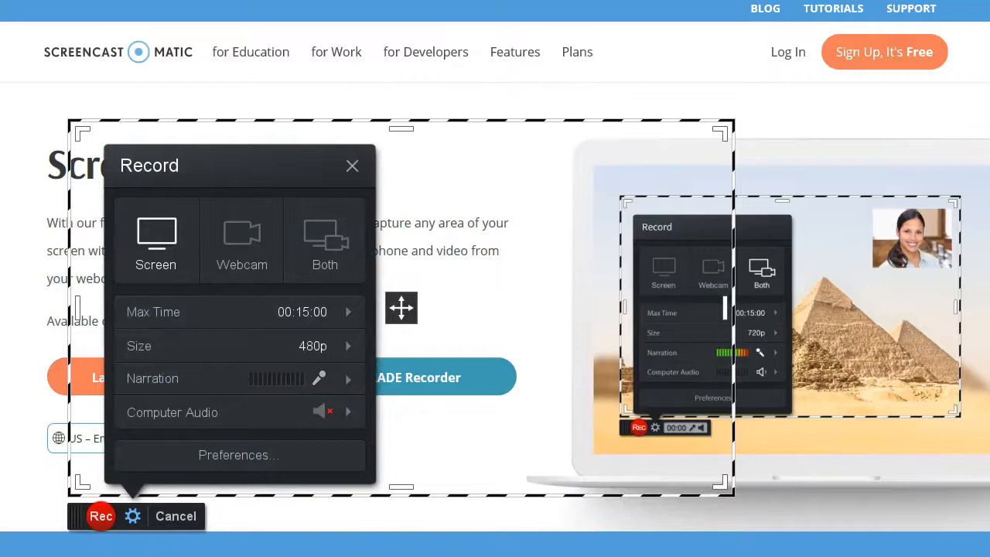
# Set the recorder to capture the screen only, enlarge the frame to about 906 x 498, and open the narration settings.
pyautogui.click(154, 250)
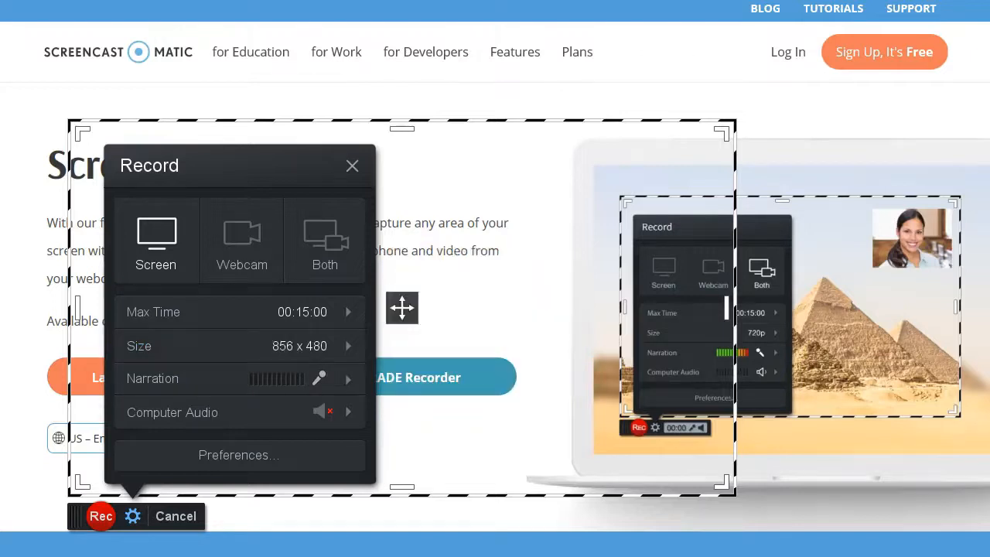
pyautogui.moveTo(724, 483); pyautogui.dragTo(760, 497)
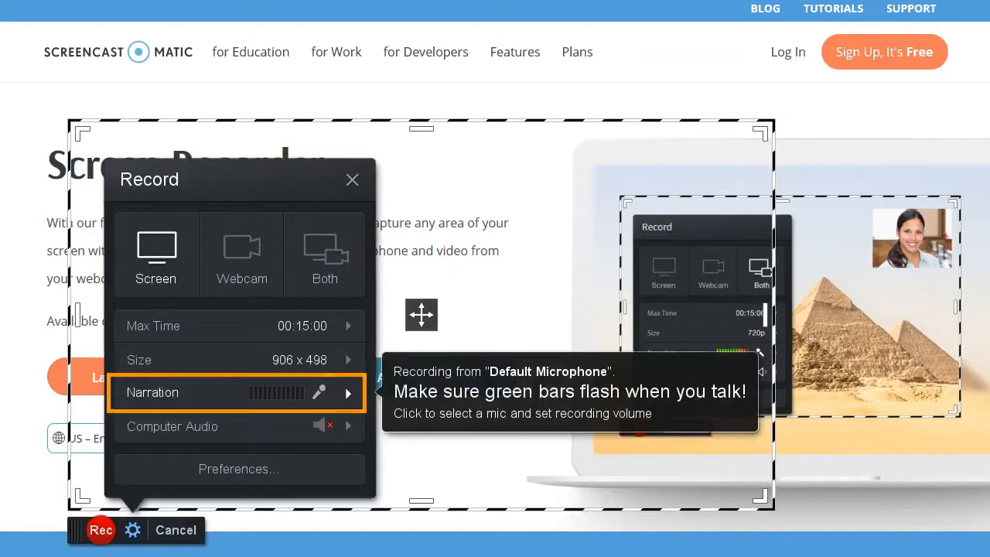
pyautogui.click(240, 393)
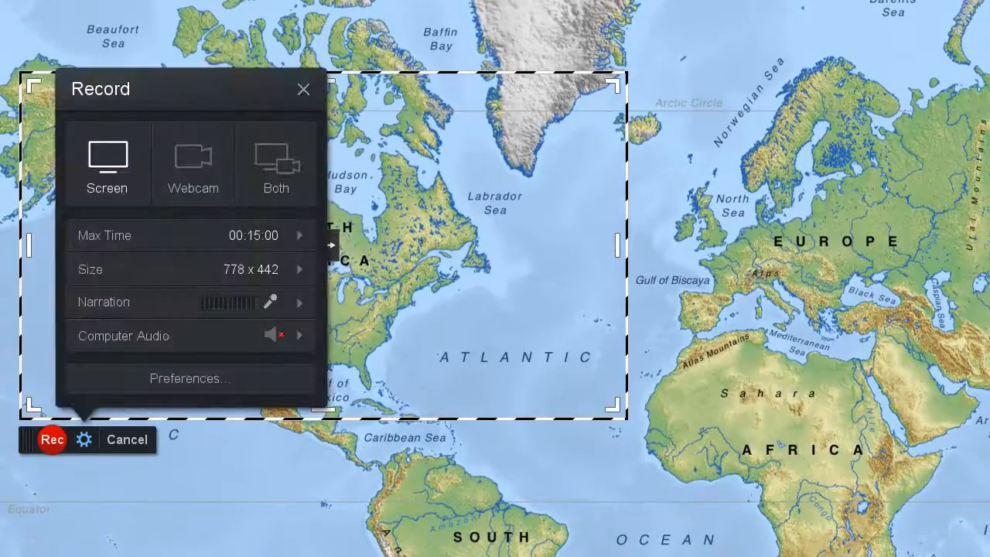
# Enlarge the recording frame over North America to about 808 x 460, and set the recording size to the 480p preset.
pyautogui.click(303, 89)
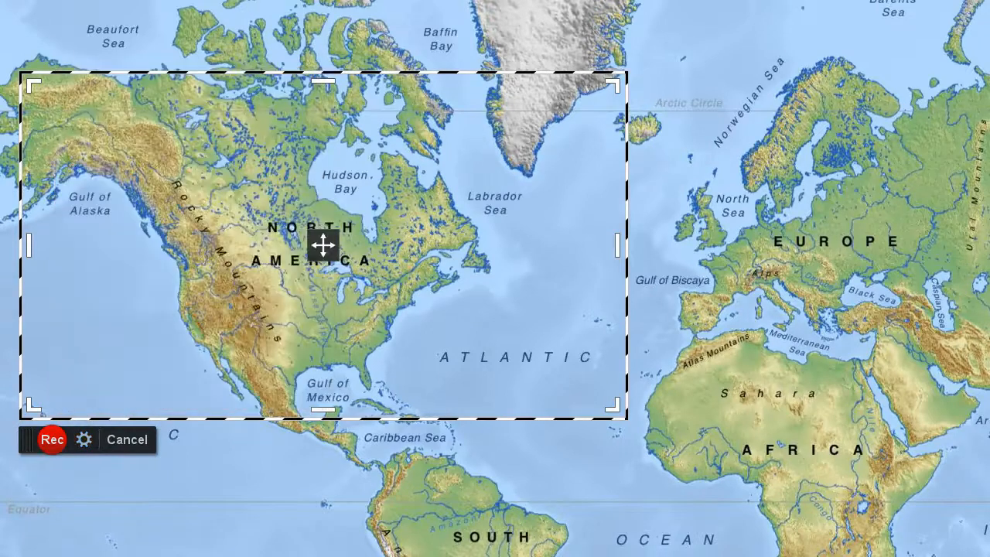
pyautogui.moveTo(625, 418); pyautogui.dragTo(649, 430)
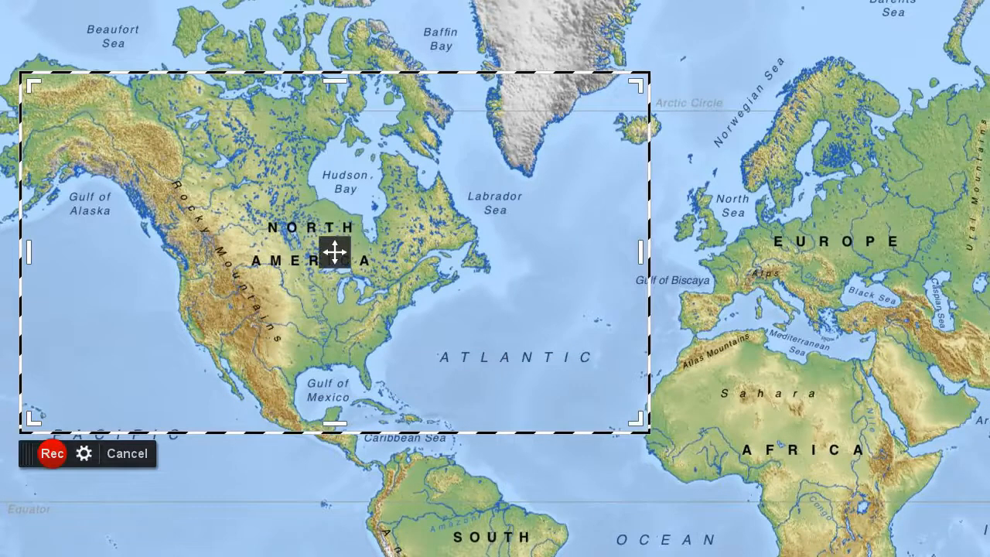
pyautogui.click(84, 453)
pyautogui.click(191, 283)
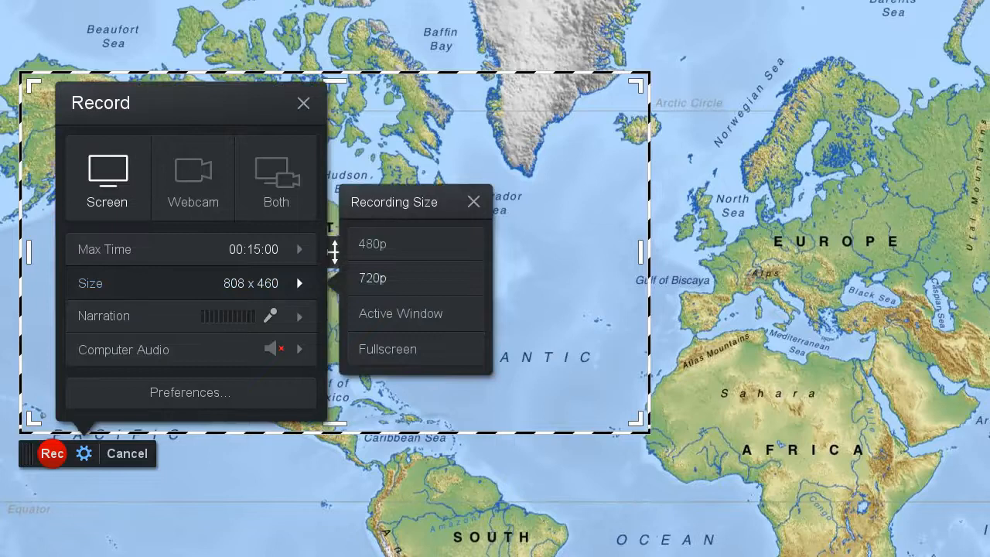
pyautogui.click(369, 244)
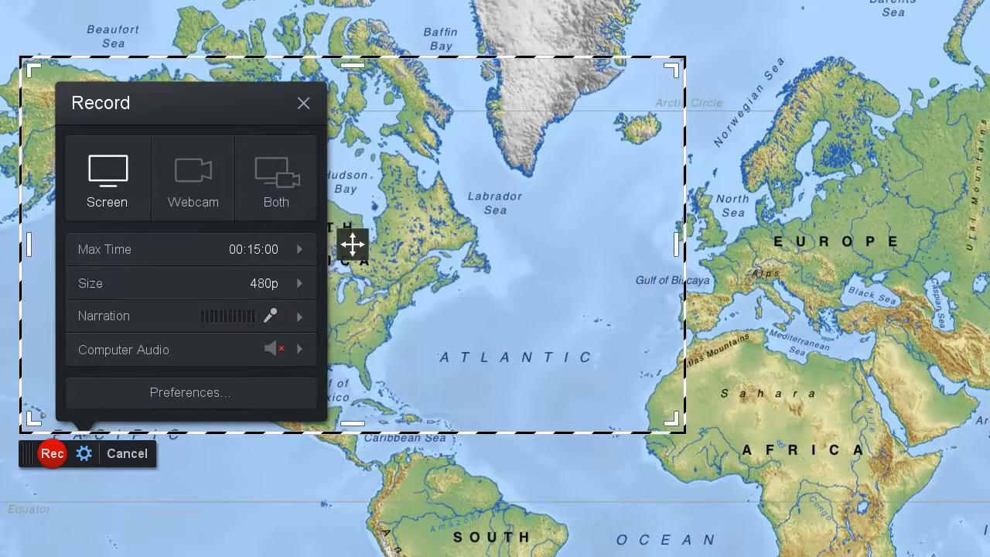
# Record about 7 seconds of the North America area of the map and pause the recording.
pyautogui.click(53, 453)
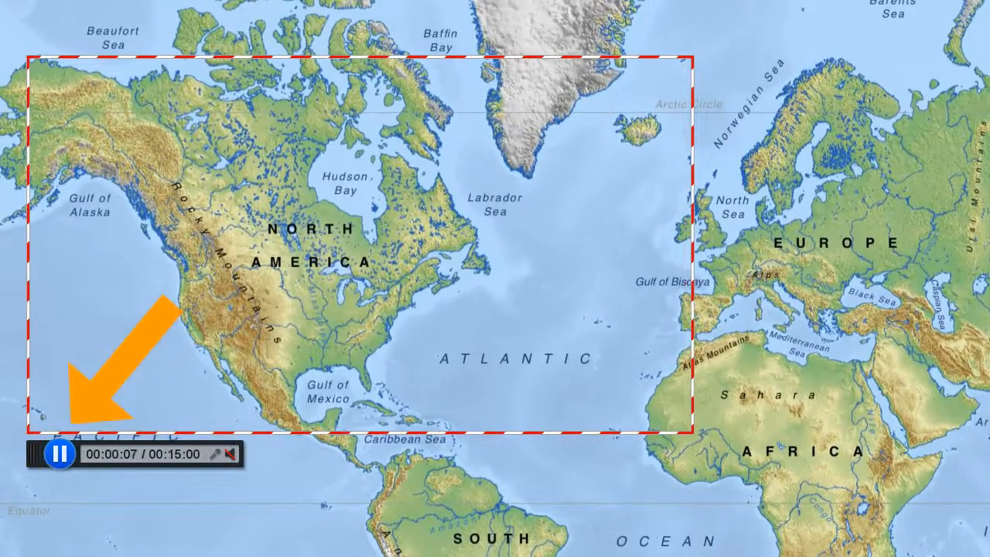
pyautogui.hotkey('alt', 'p')
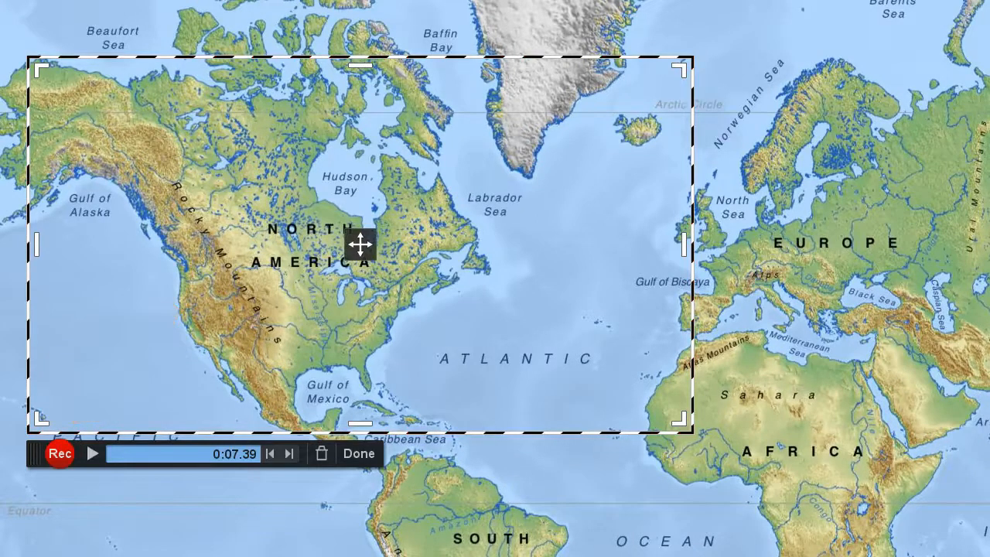
# Move the recording frame over the Atlantic and Europe, and continue recording to about 11 seconds before pausing.
pyautogui.moveTo(360, 245); pyautogui.dragTo(633, 277)
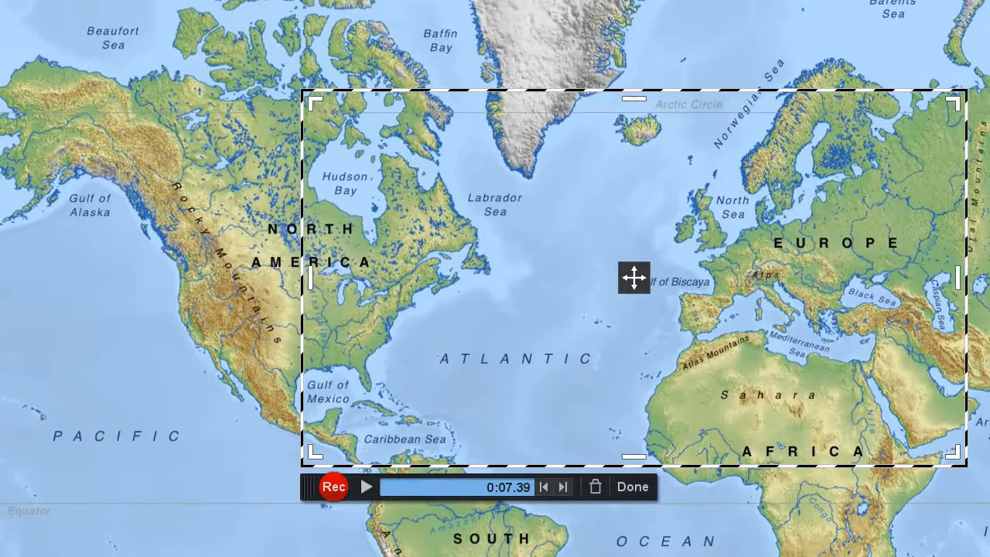
pyautogui.click(334, 486)
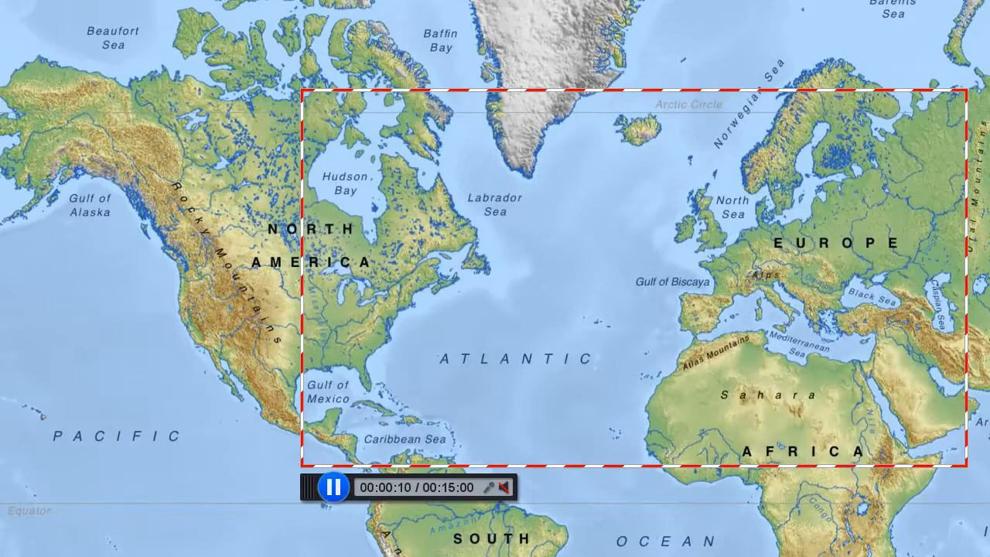
pyautogui.click(334, 487)
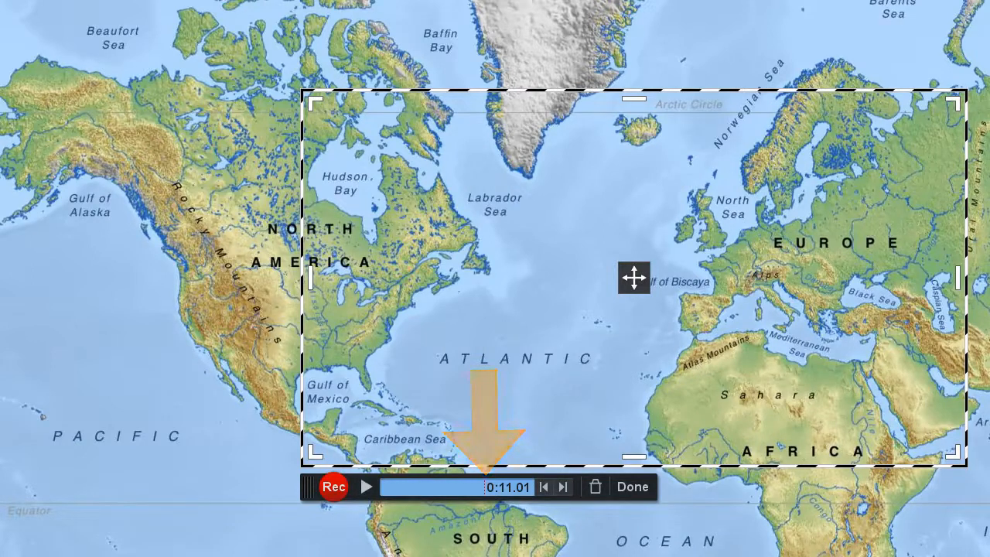
# Rewind to the pause point at about 0:07.40 and finish the recording.
pyautogui.click(484, 487)
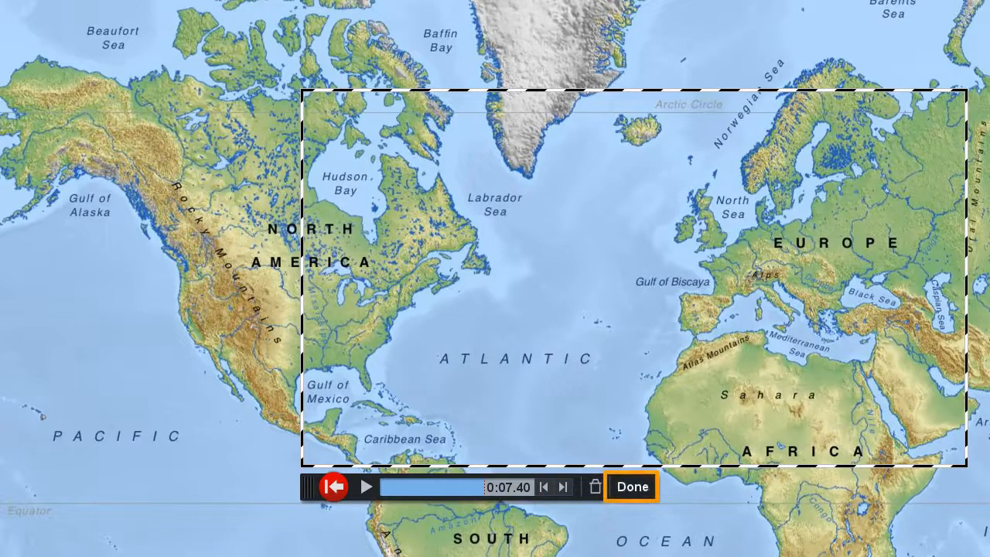
pyautogui.click(633, 486)
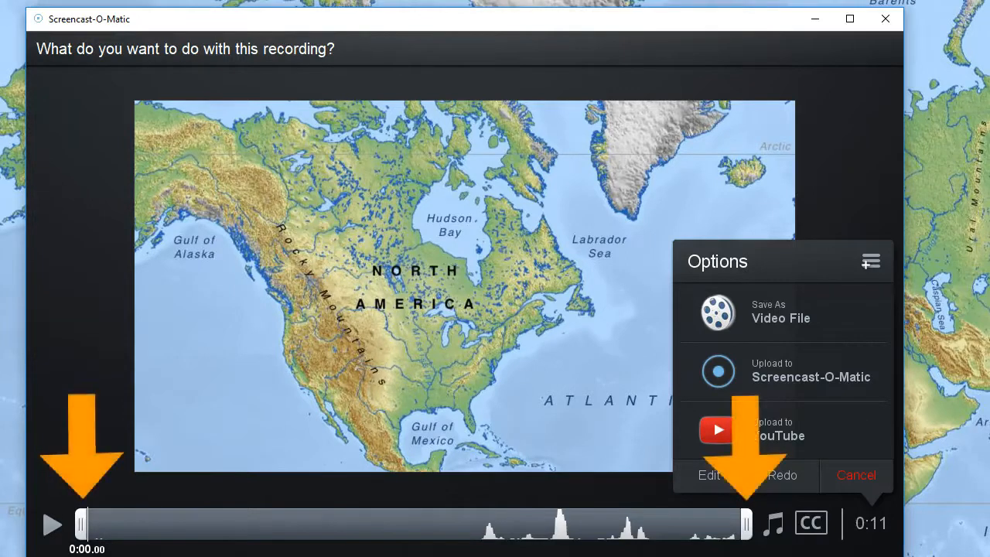
# Trim the recording to start at about 0:01.52 and shorten its end so that about 9 seconds remain.
pyautogui.moveTo(81, 524); pyautogui.dragTo(171, 524)
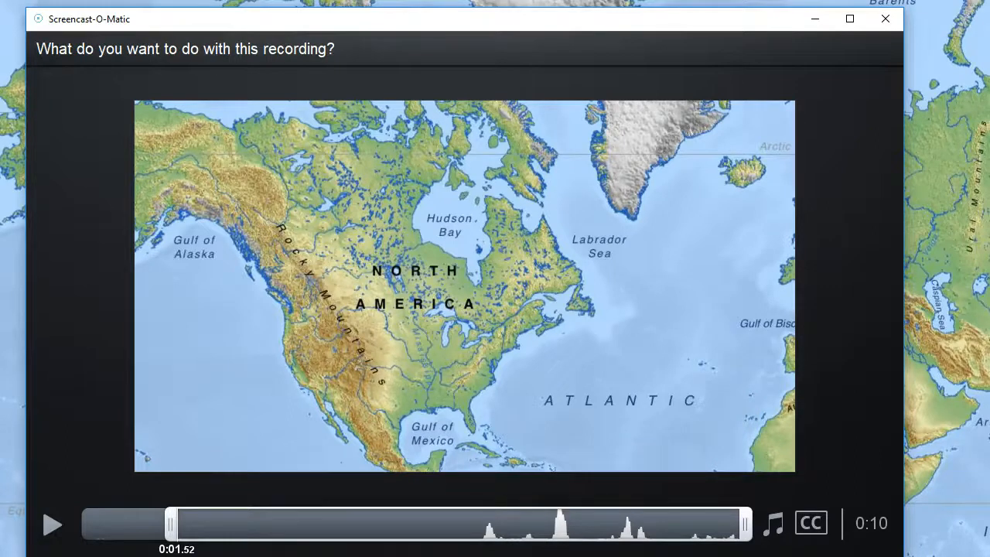
pyautogui.moveTo(745, 524); pyautogui.dragTo(677, 525)
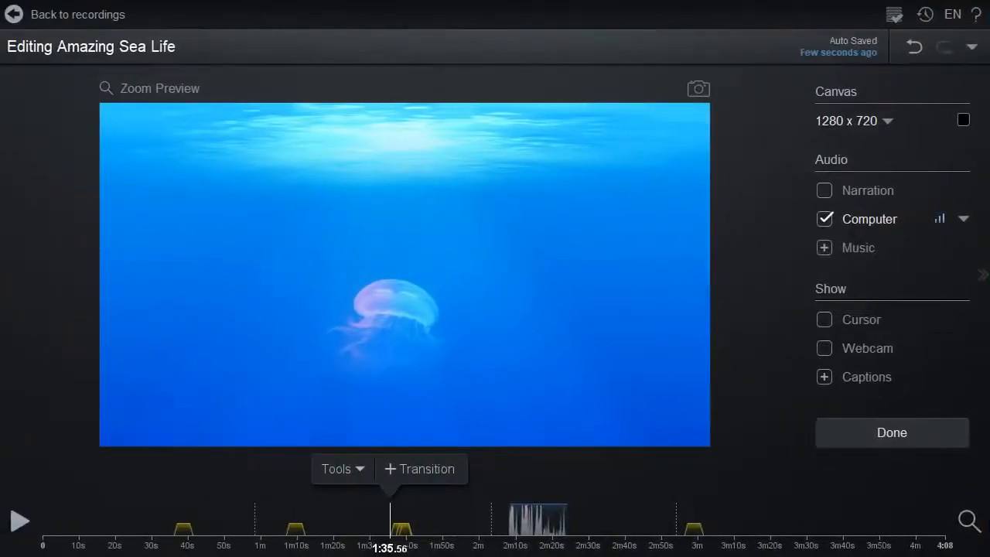
# Preview the Amazing Sea Life video up to 1:43 and view the available editing tools.
pyautogui.press('space')
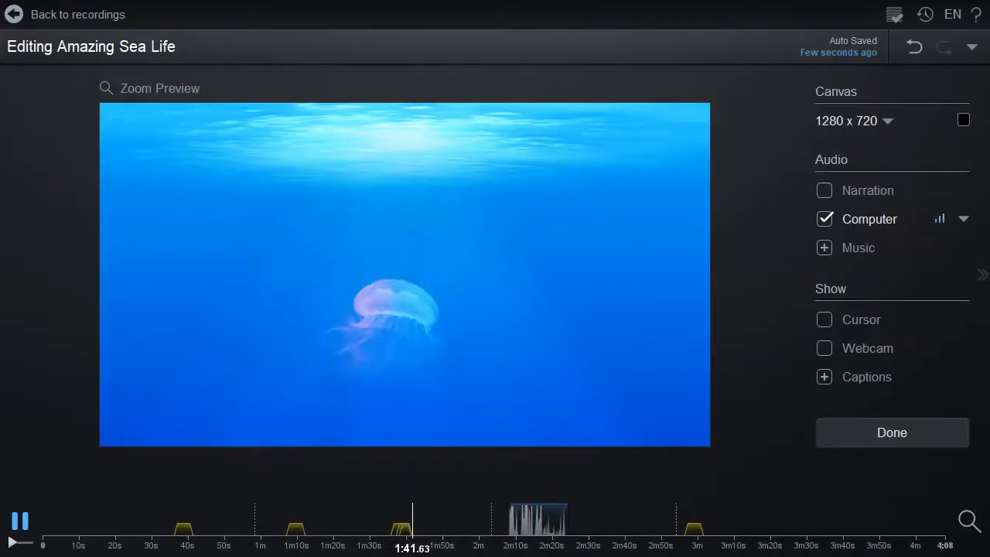
pyautogui.press('space')
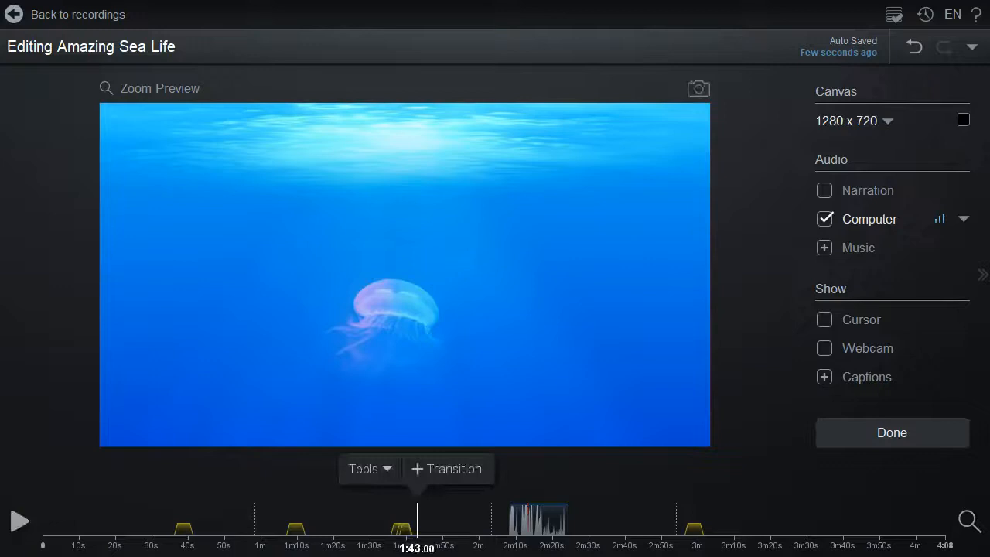
pyautogui.click(369, 469)
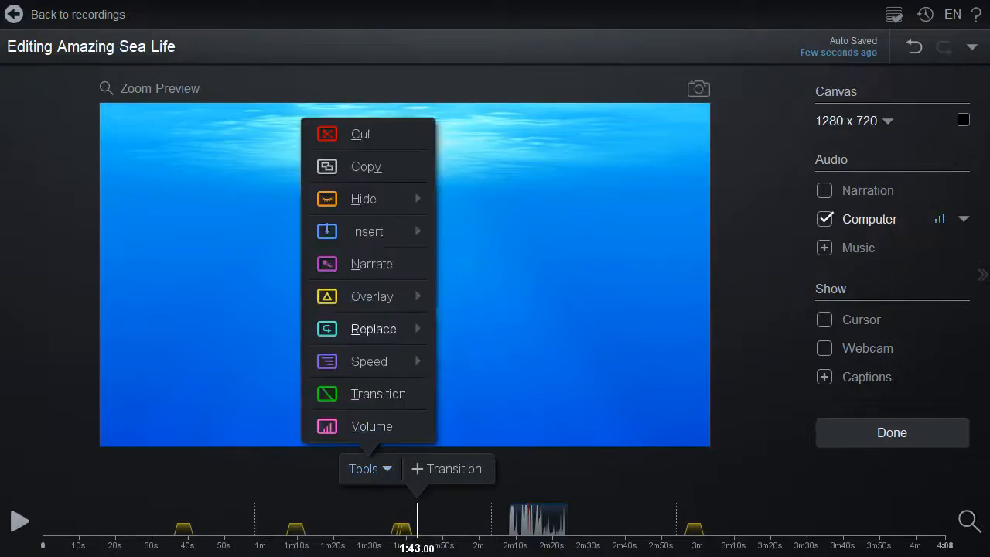
pyautogui.moveTo(372, 296)
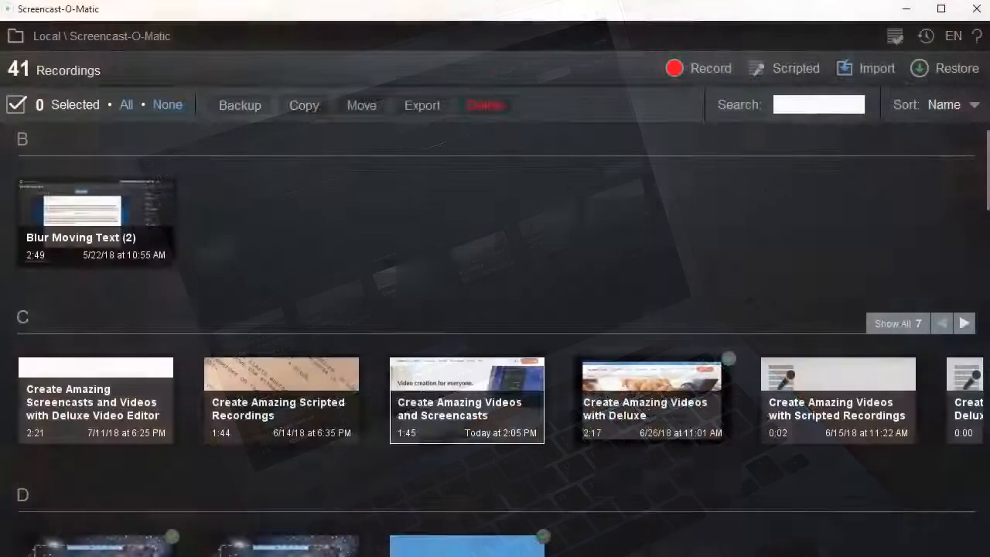
# Add a backup of the recording "Create Amazing Videos and Screencasts".
pyautogui.click(468, 400)
pyautogui.click(236, 113)
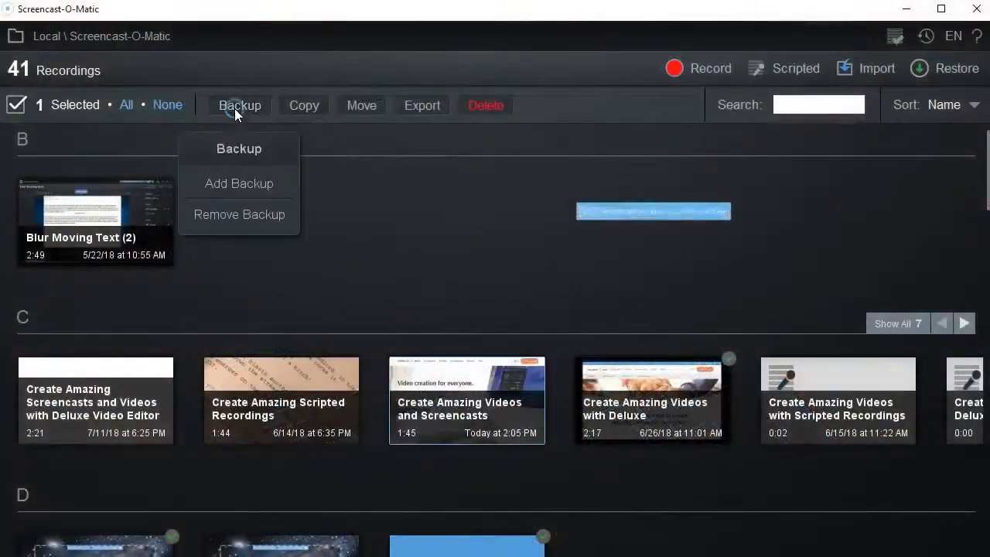
pyautogui.click(238, 190)
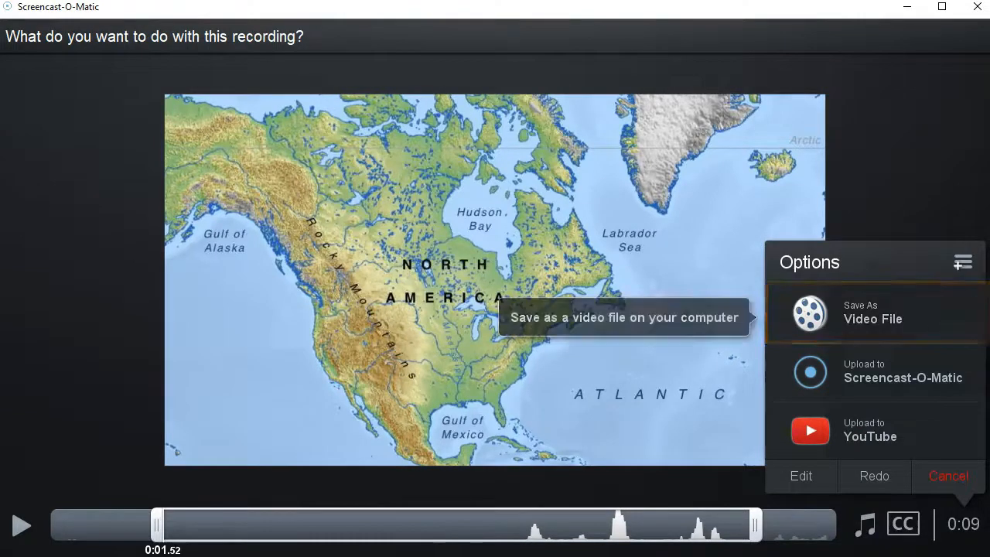
# Choose to save the trimmed map recording as a video file on the computer.
pyautogui.click(876, 314)
pyautogui.click(876, 292)
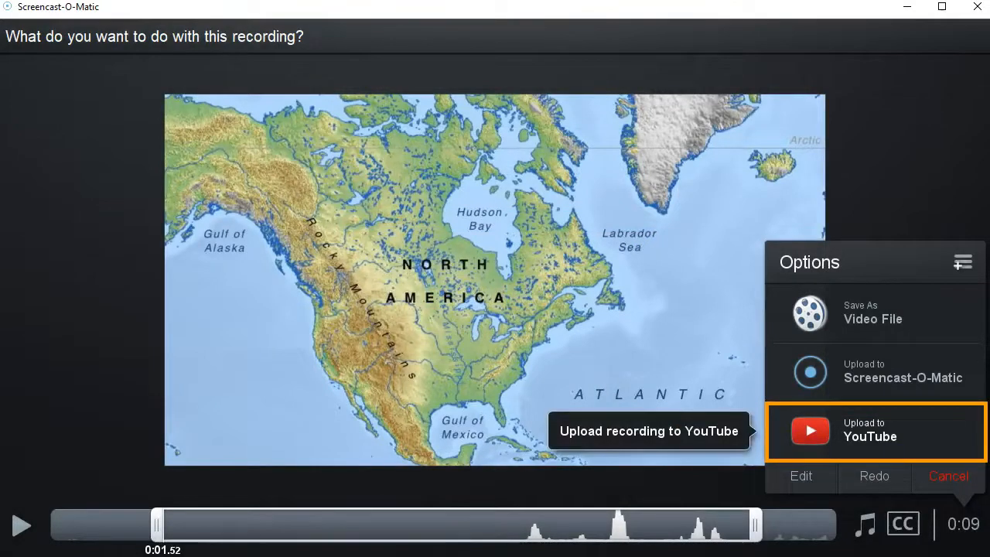
# Open the YouTube upload, dismiss the account request, and show the additional upload destinations such as Vimeo, Google Drive and Dropbox.
pyautogui.click(870, 431)
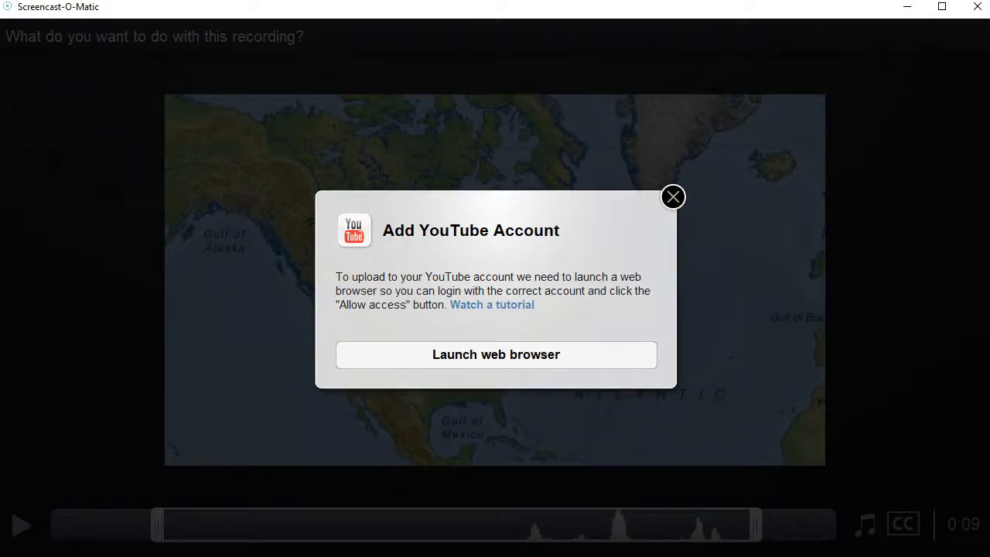
pyautogui.click(673, 196)
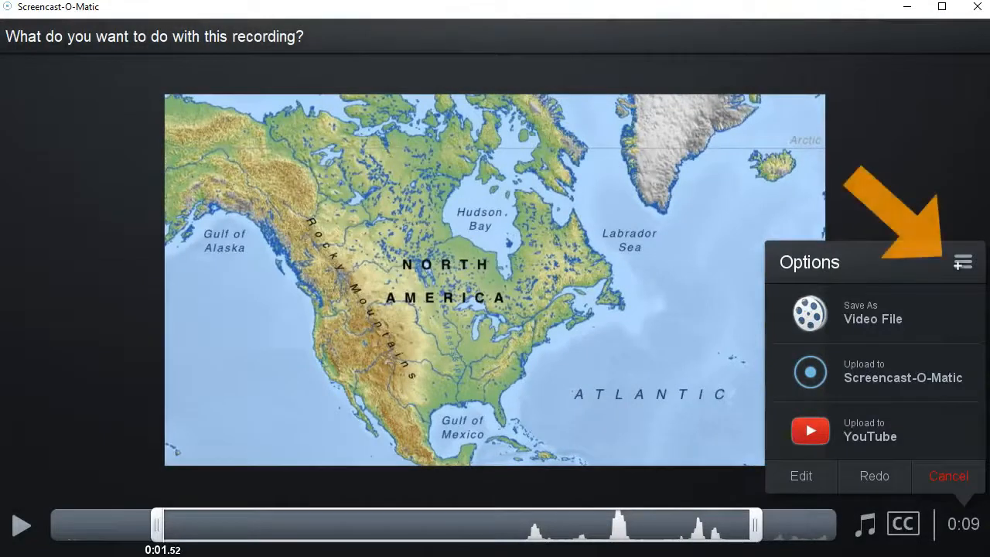
pyautogui.click(962, 263)
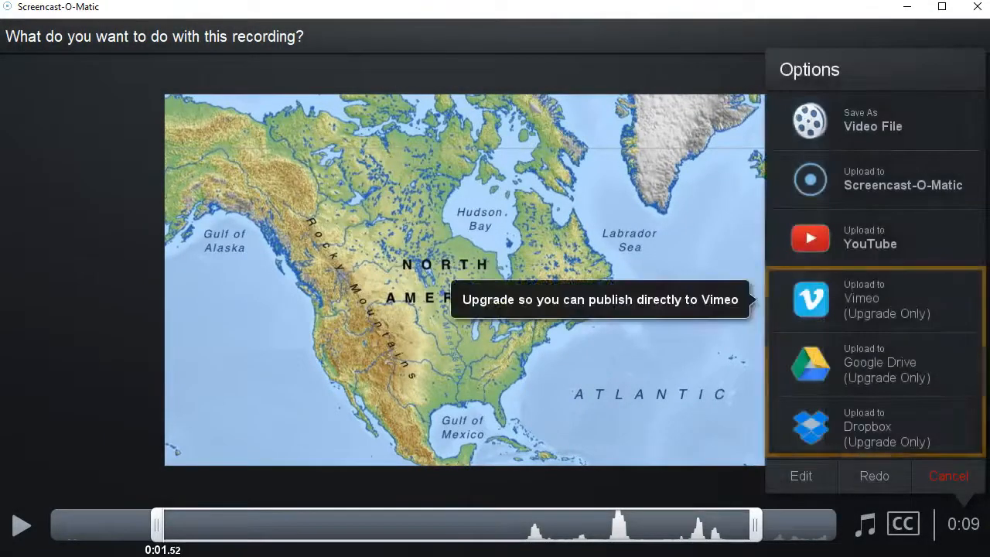